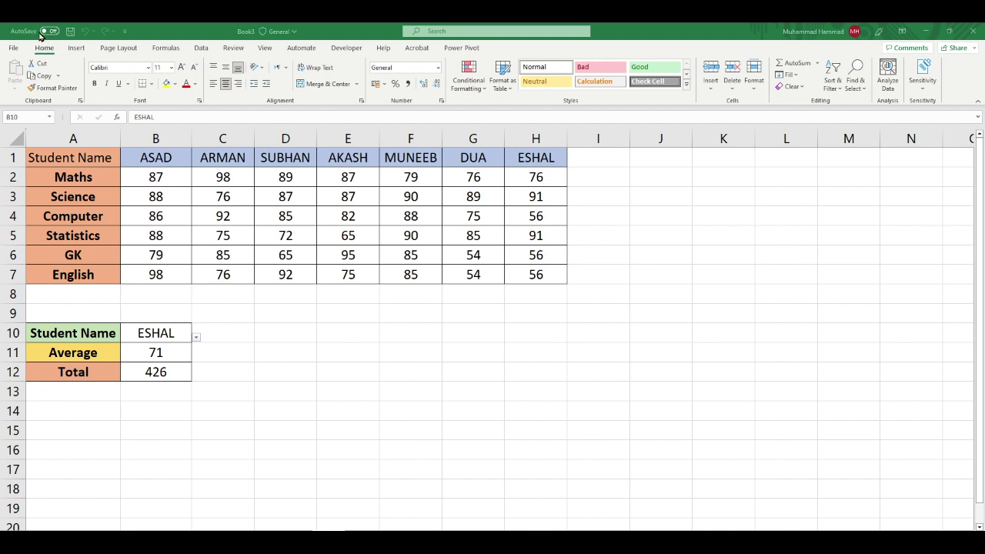
Save the Book3 marks workbook locally, dismissing the AutoSave sign-in prompt, then minimize Excel
key(shift+Down)
key(shift+Down)
click(44, 33)
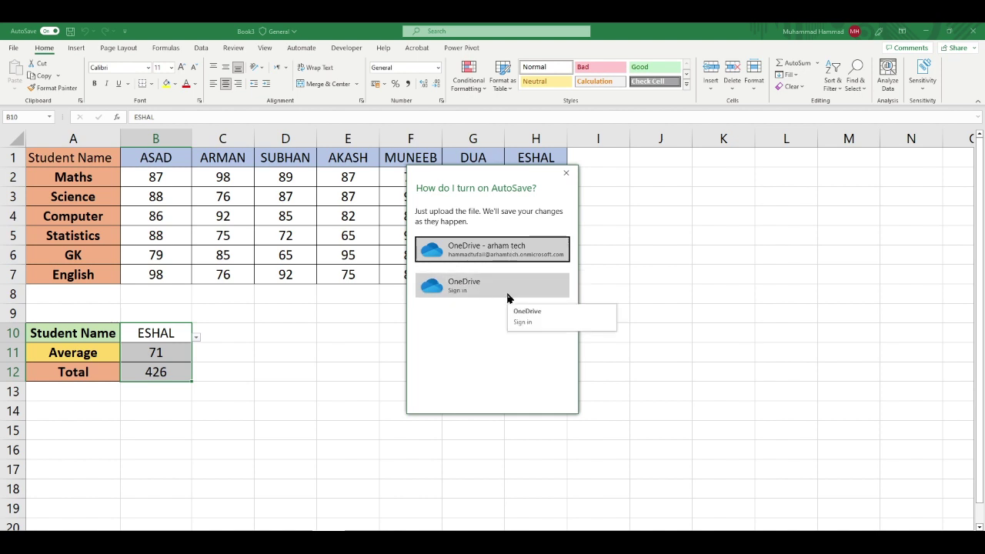
click(567, 175)
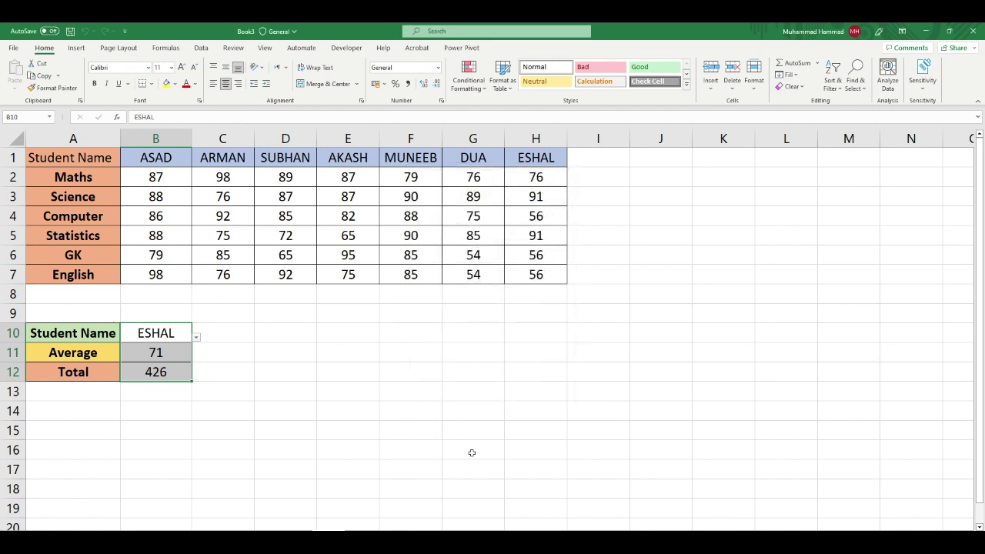
key(ctrl+s)
click(926, 32)
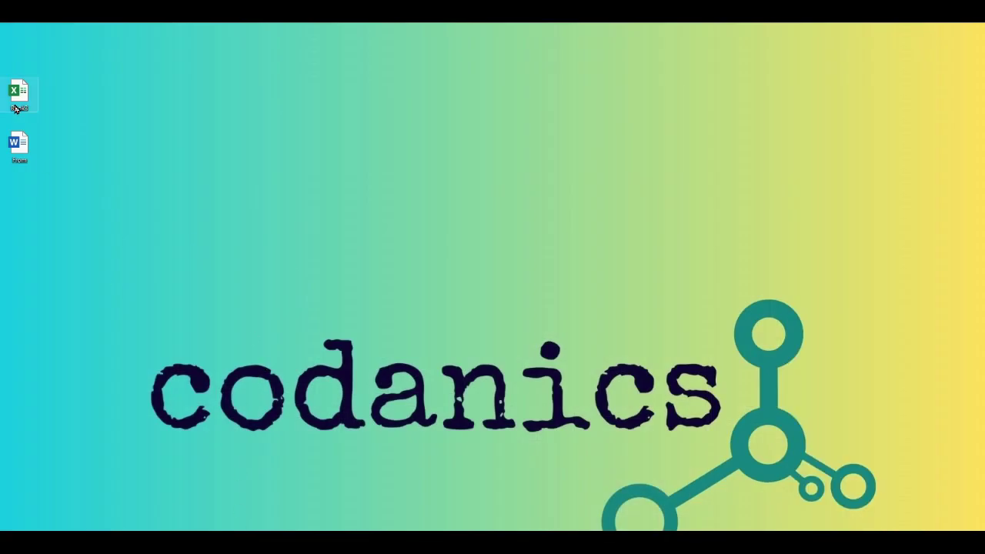
Relaunch Excel from the taskbar, create blank workbook Book1, and bring up its Book1.xlsx save prompt
right_click(308, 543)
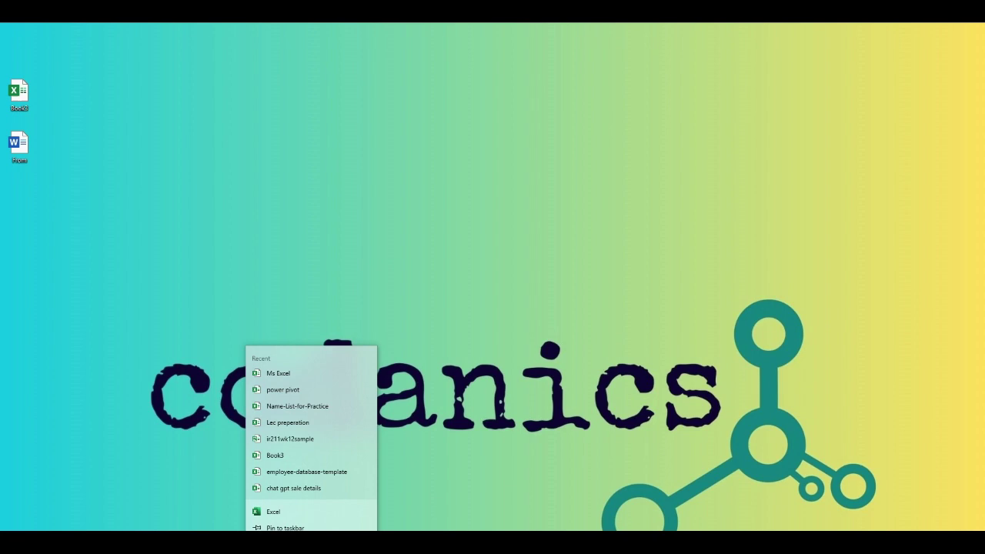
click(301, 510)
click(842, 171)
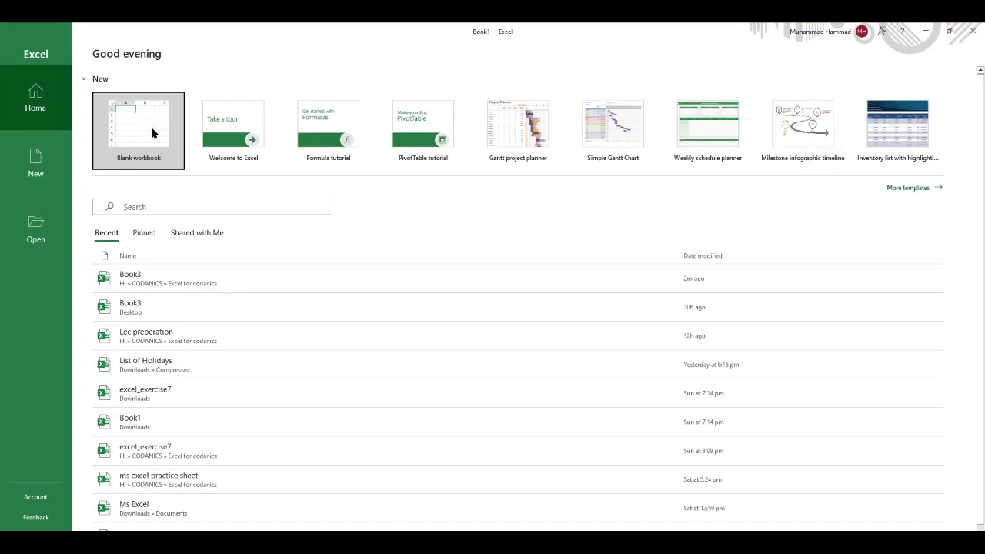
click(154, 131)
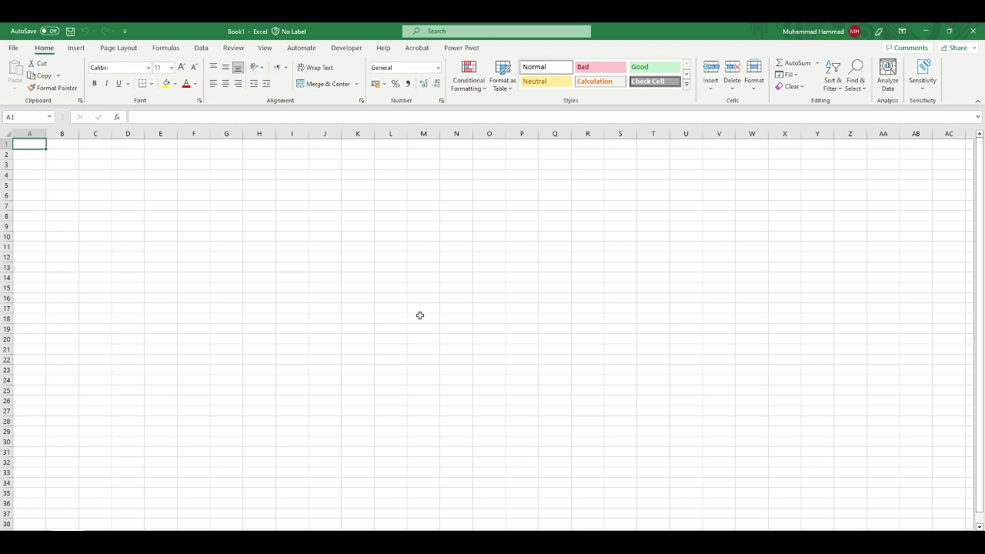
key(ctrl+s)
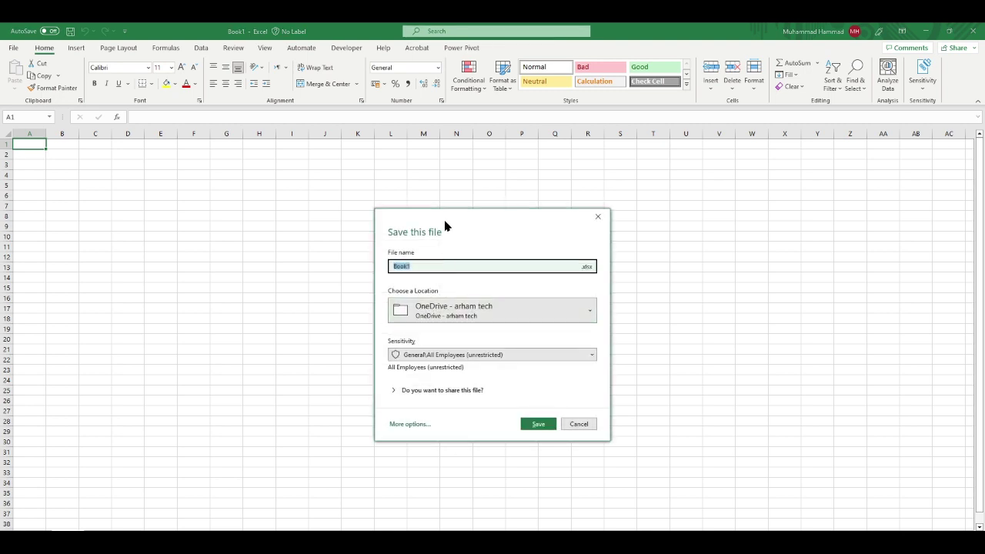
Browse Book1's Save As page to This PC's Documents folder, keeping the Excel Workbook (*.xlsx) format
drag(445, 225, 432, 146)
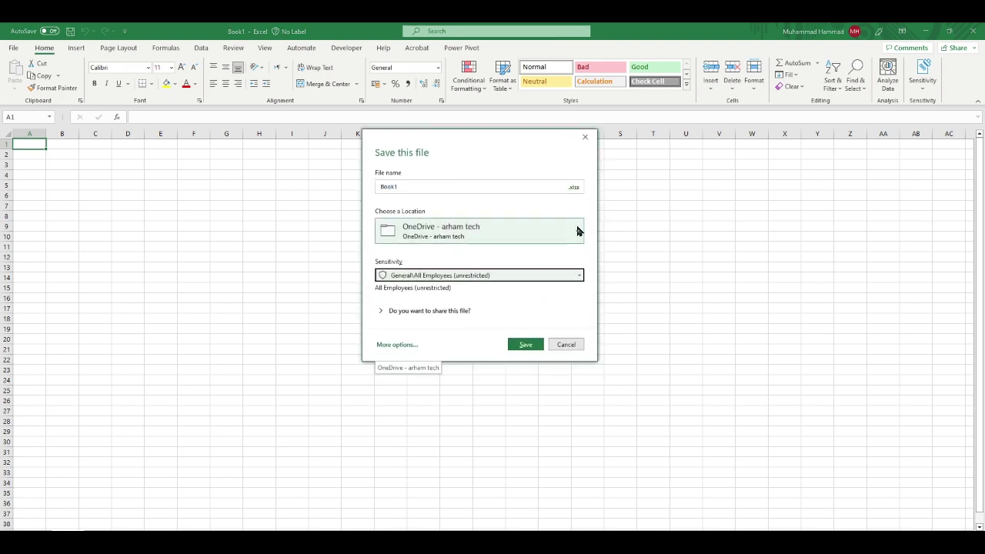
click(576, 233)
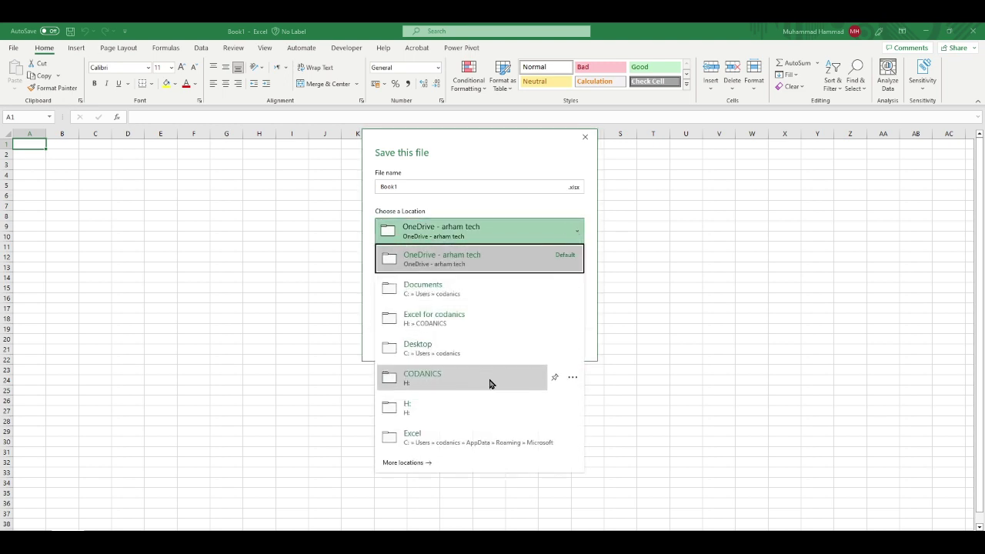
click(406, 463)
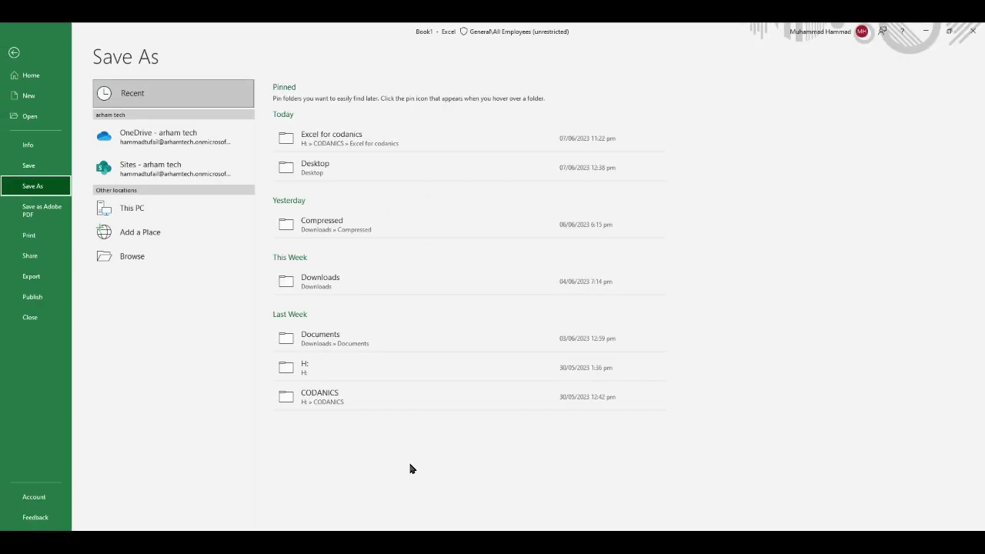
click(147, 209)
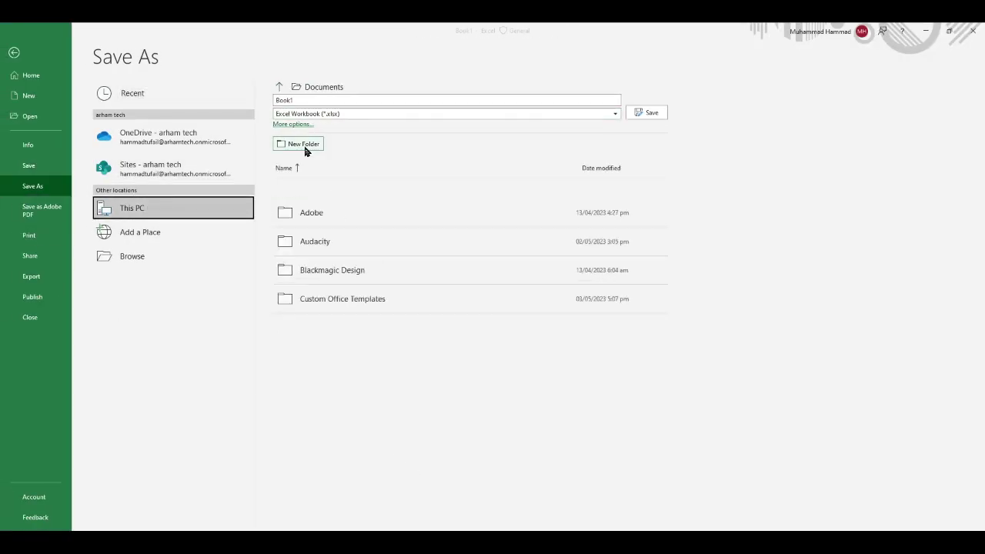
click(582, 114)
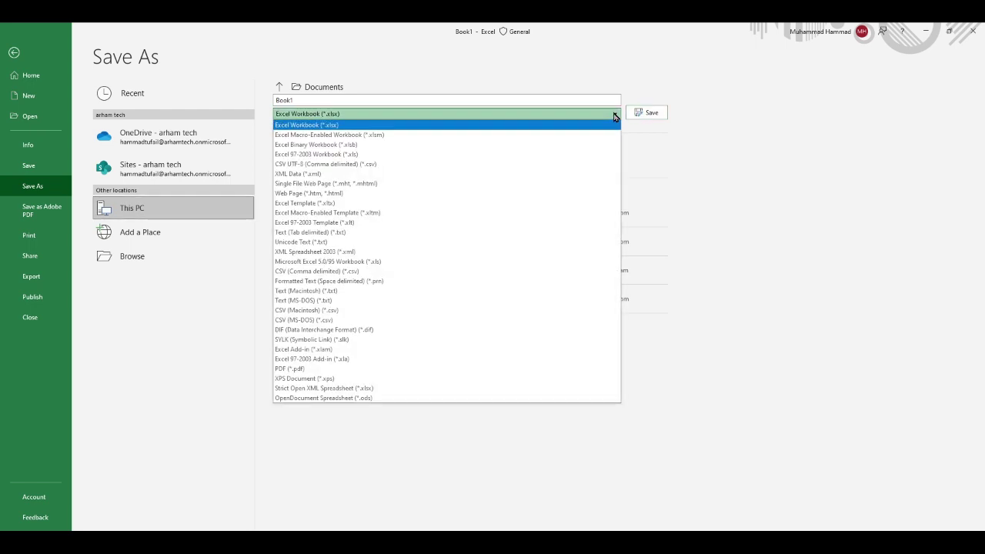
click(582, 114)
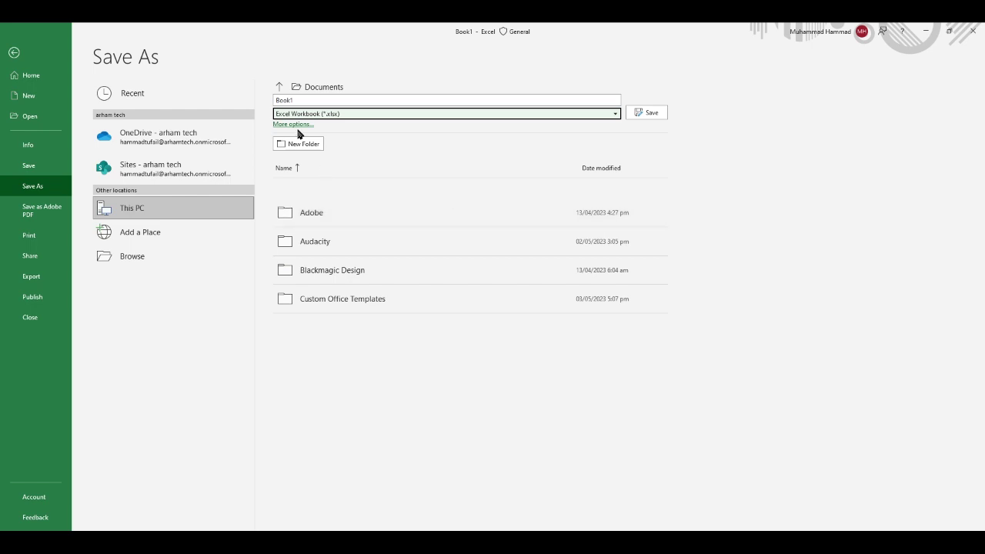
Leave the Save As page and close Book1 with Don't Save, returning to Book3
click(14, 52)
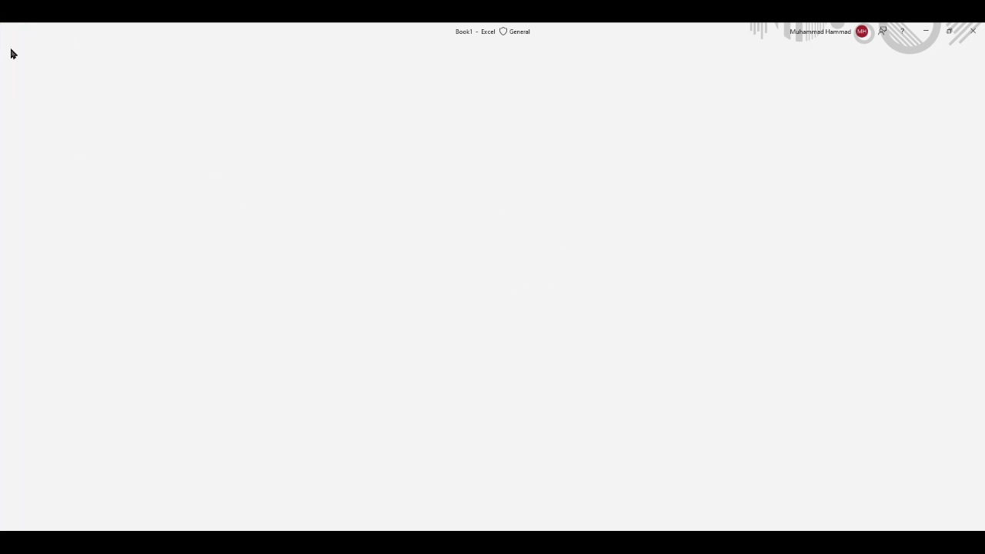
click(973, 31)
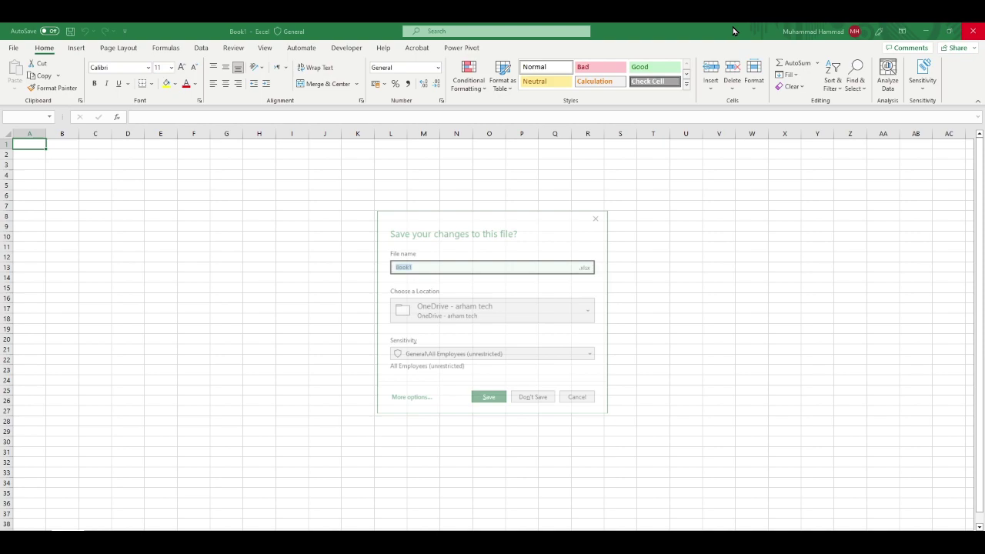
click(541, 398)
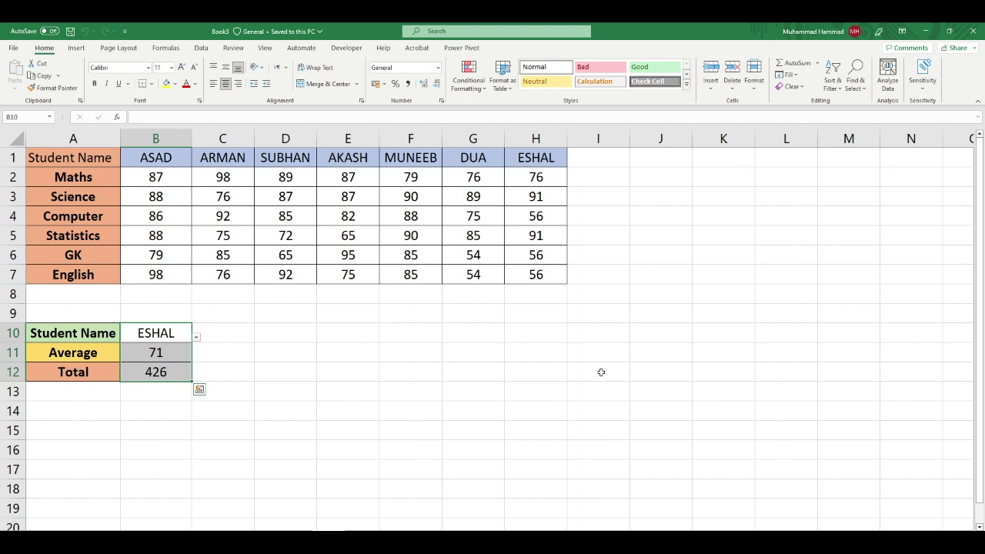
Delete the Computer and Statistics marks in B4:H5, then cancel closing so Book3 stays open unsaved
drag(160, 215, 543, 215)
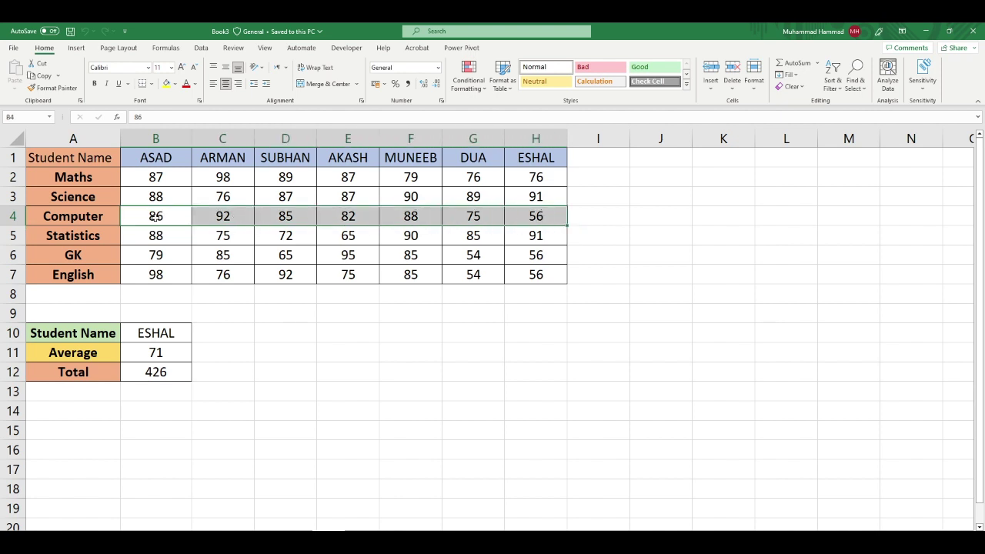
drag(154, 217, 537, 233)
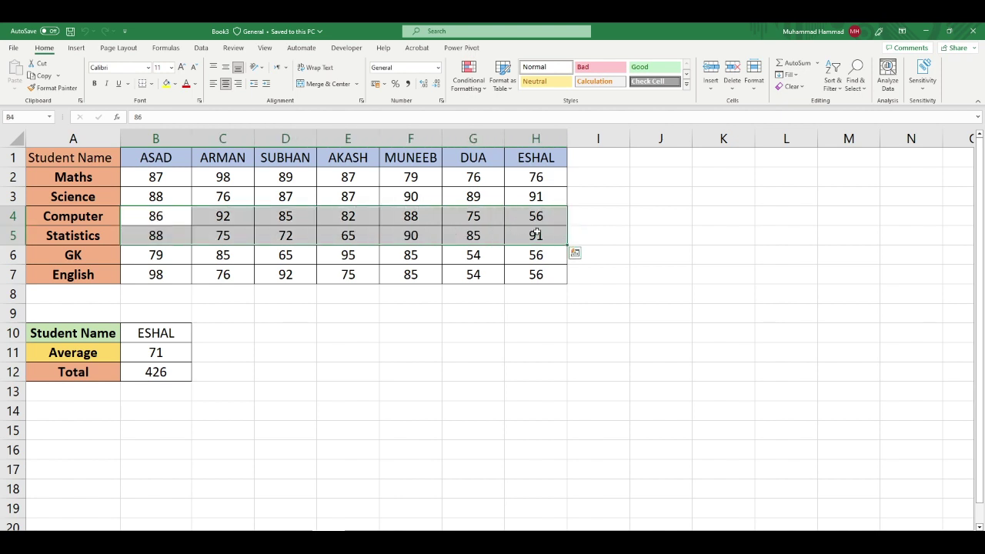
key(Delete)
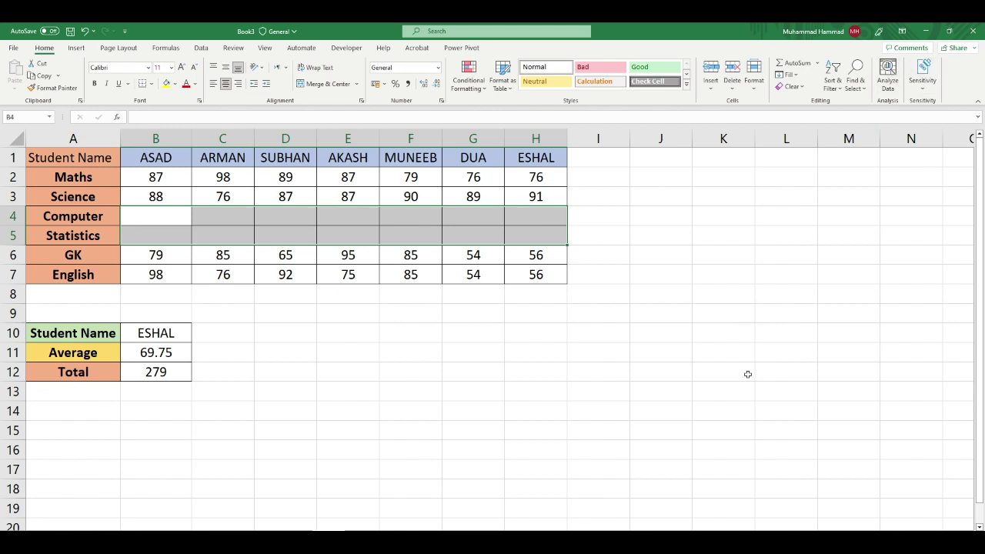
click(965, 31)
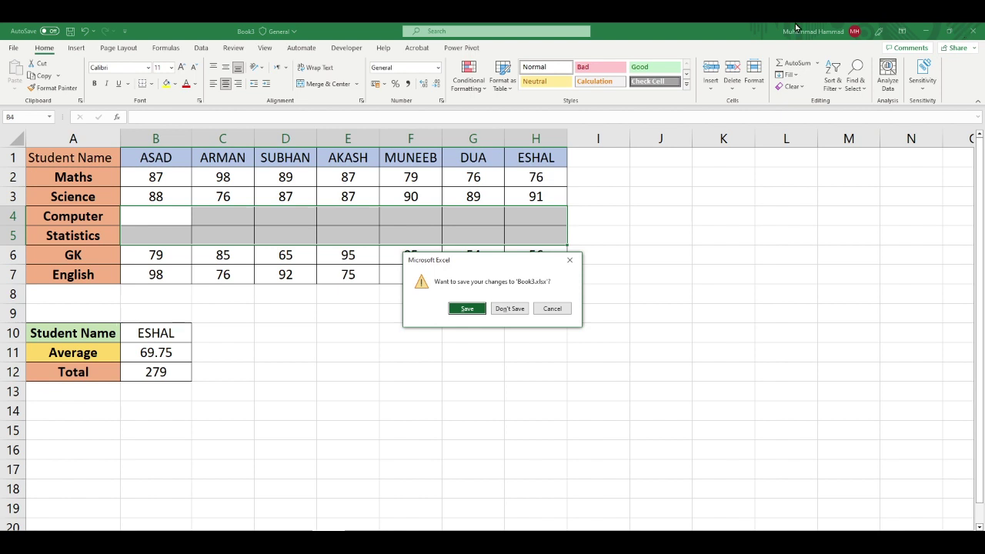
click(551, 310)
End the Microsoft Excel task in Task Manager, then close Task Manager
right_click(412, 539)
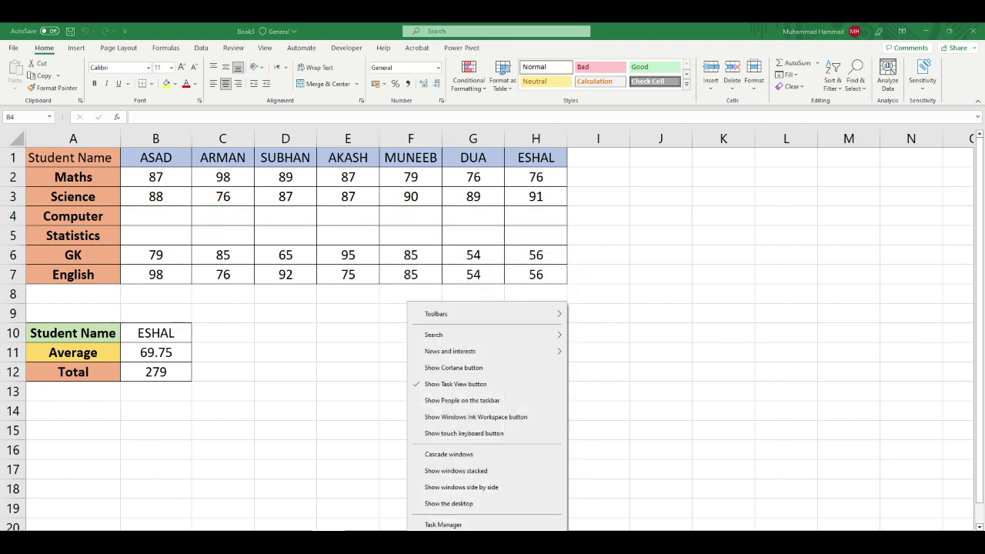
click(466, 523)
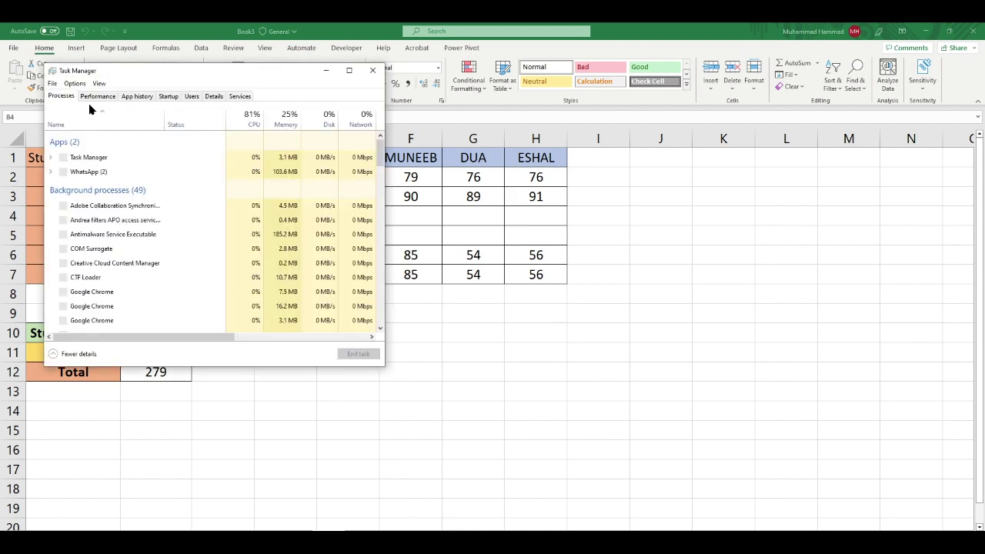
click(73, 172)
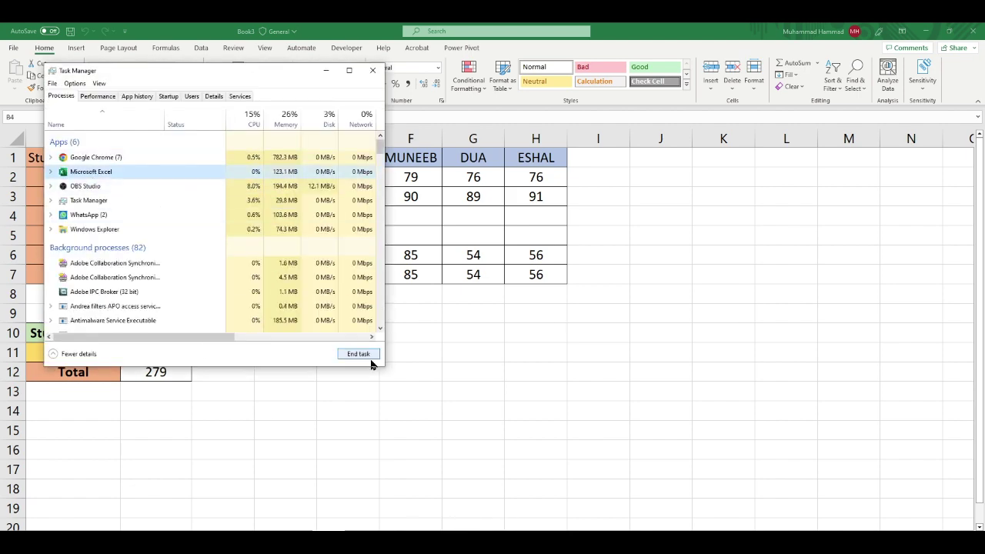
click(368, 359)
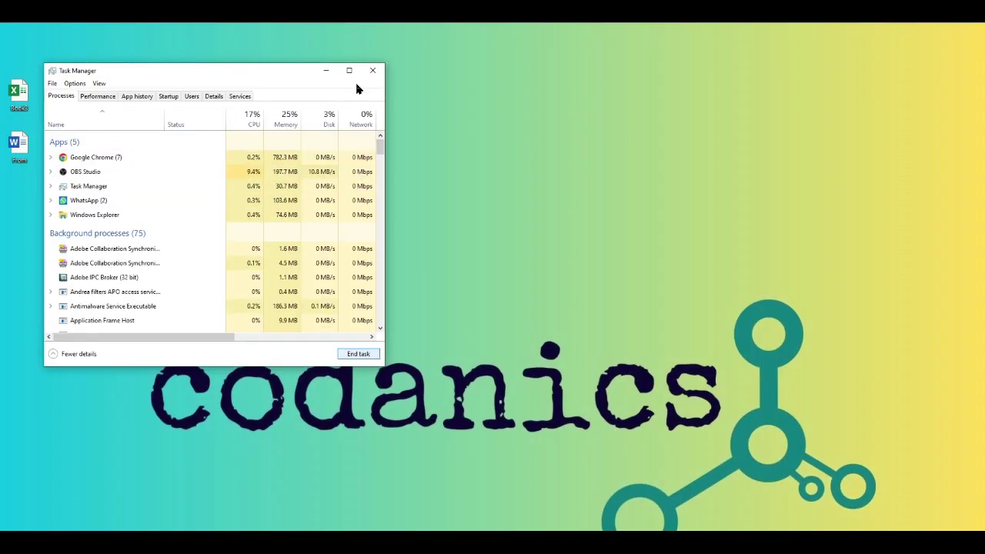
click(373, 70)
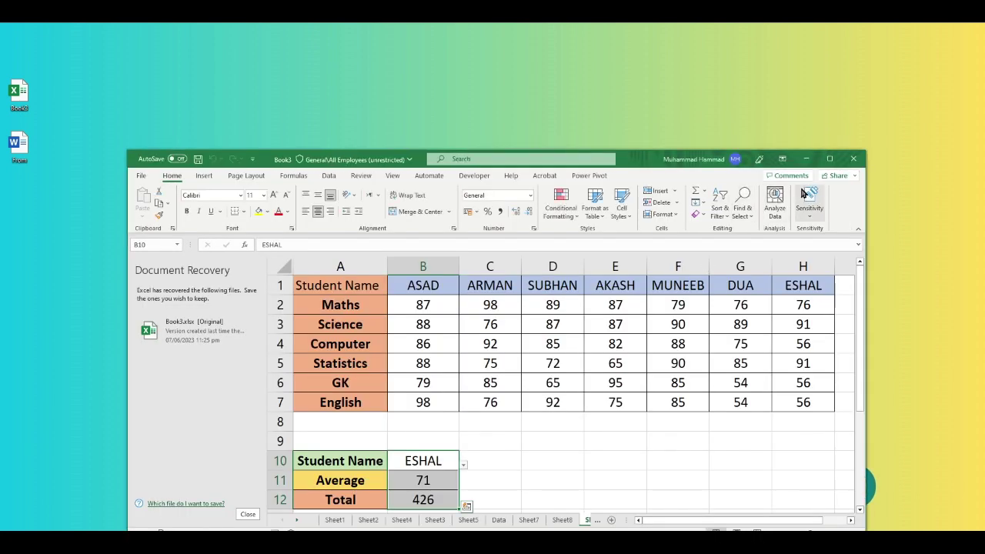
Maximize the relaunched Excel and open the options for Book3.xlsx [Original] in Document Recovery
click(828, 160)
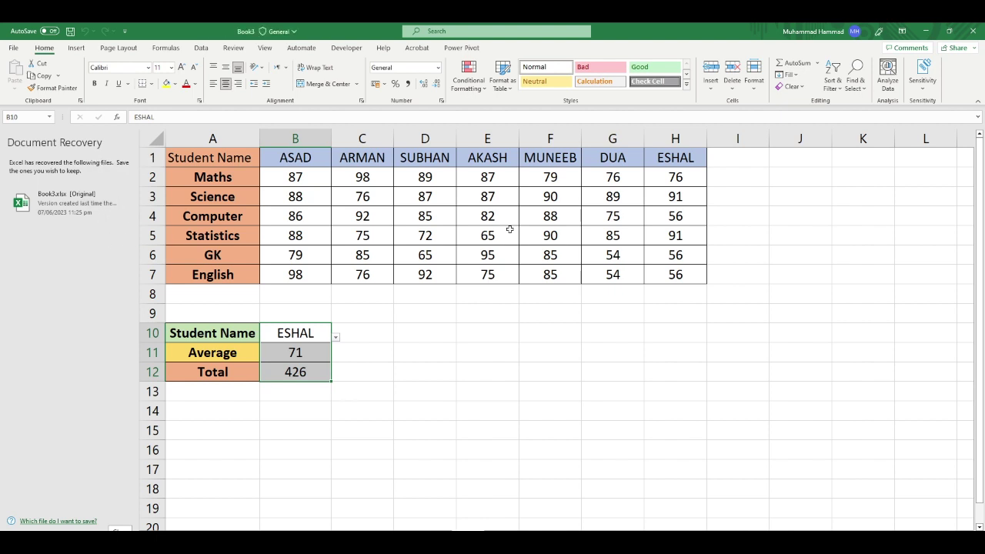
mouse_move(69, 203)
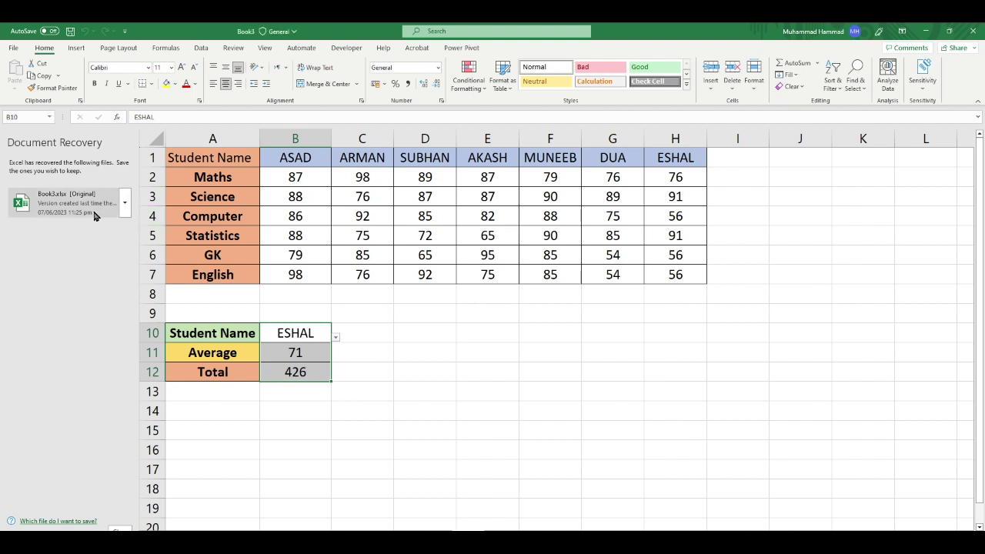
click(124, 202)
click(124, 201)
click(125, 202)
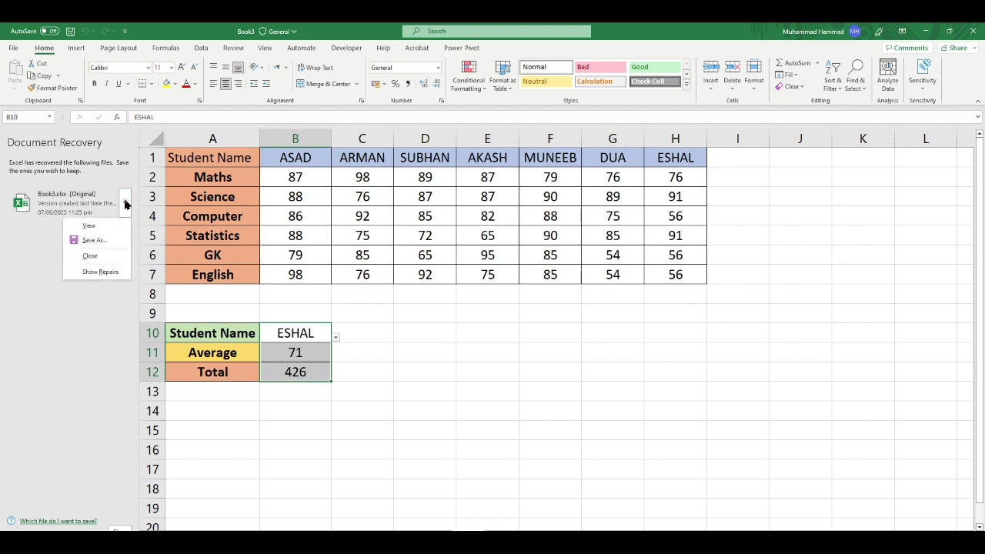
click(108, 237)
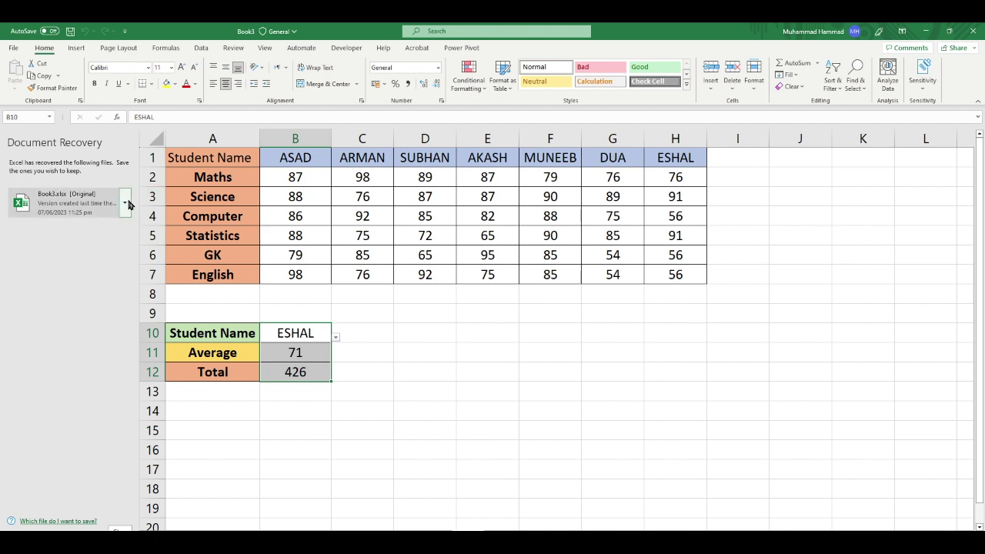
click(126, 202)
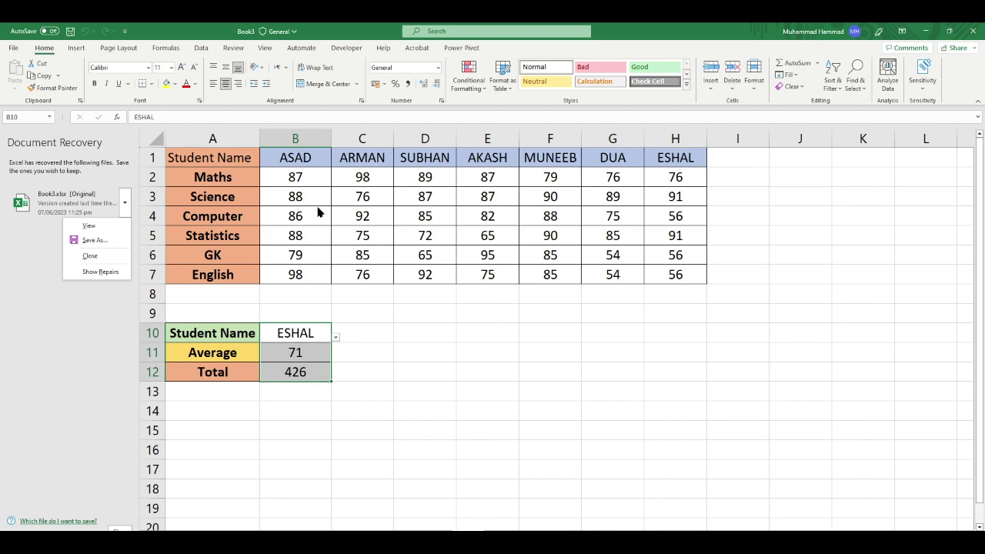
Save the recovered version as Book3, replacing the existing Book3 file
click(95, 240)
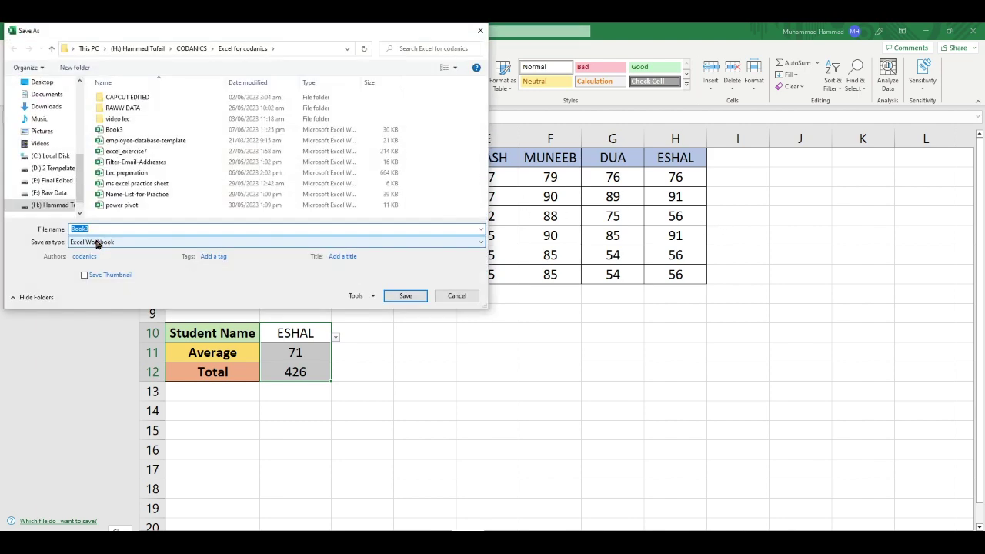
click(408, 296)
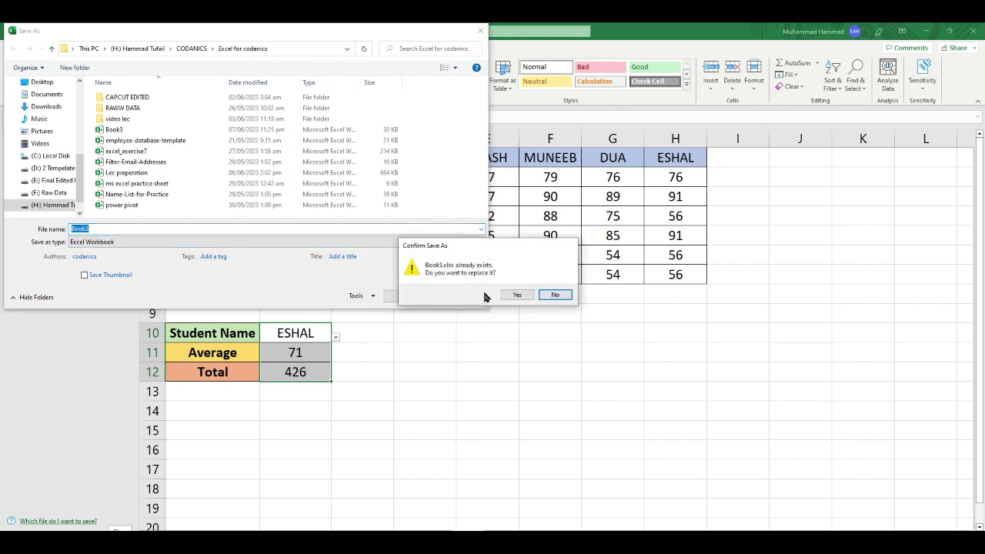
click(526, 295)
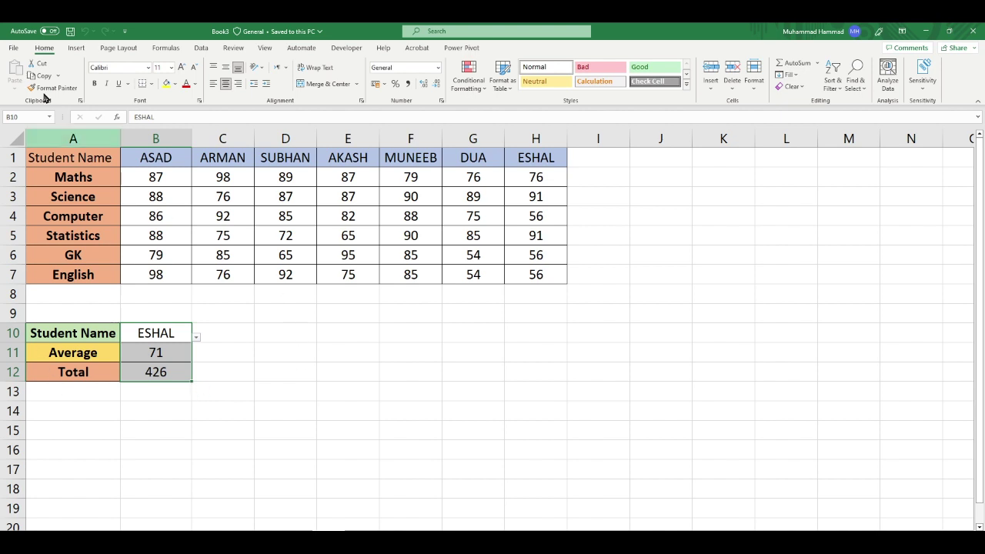
click(13, 48)
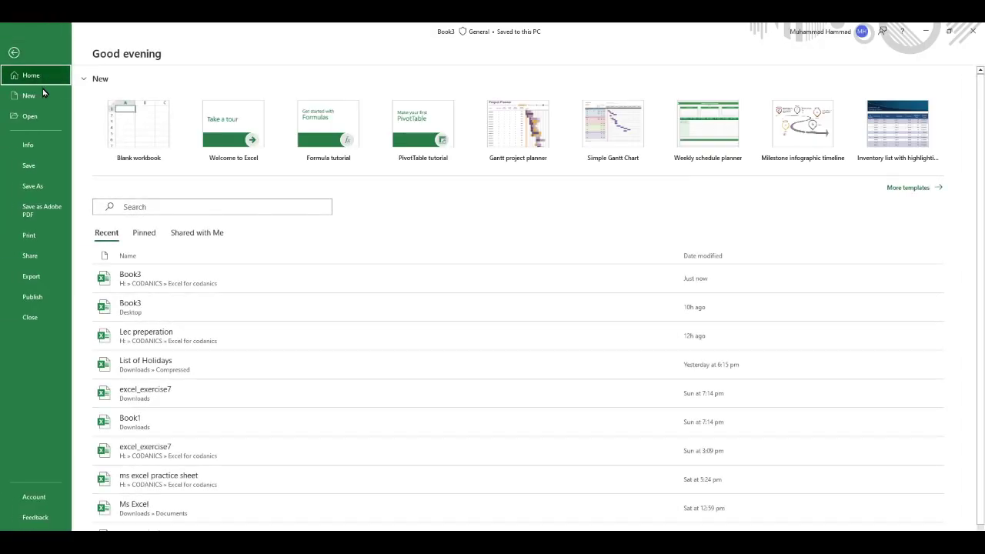
click(29, 116)
scroll(407, 453, down, 1)
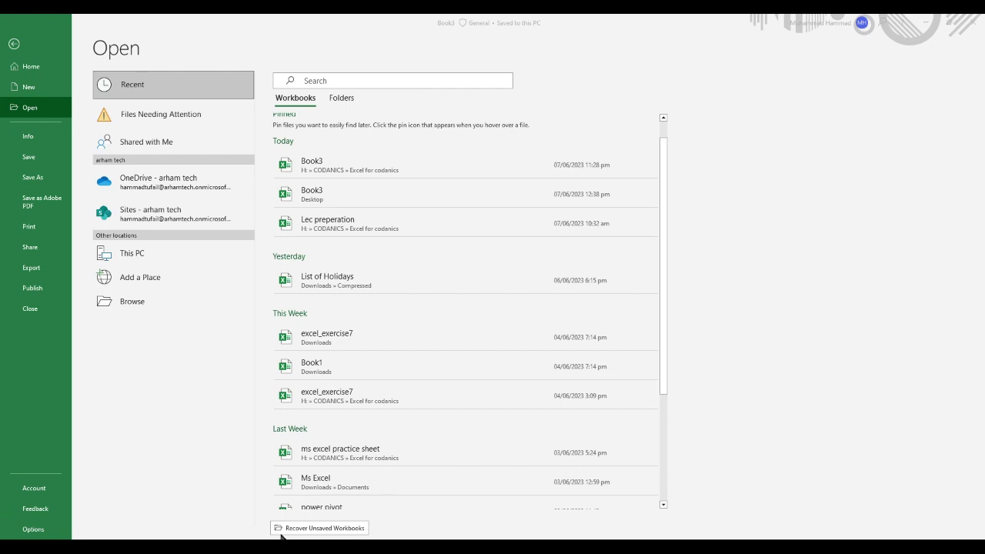
click(356, 533)
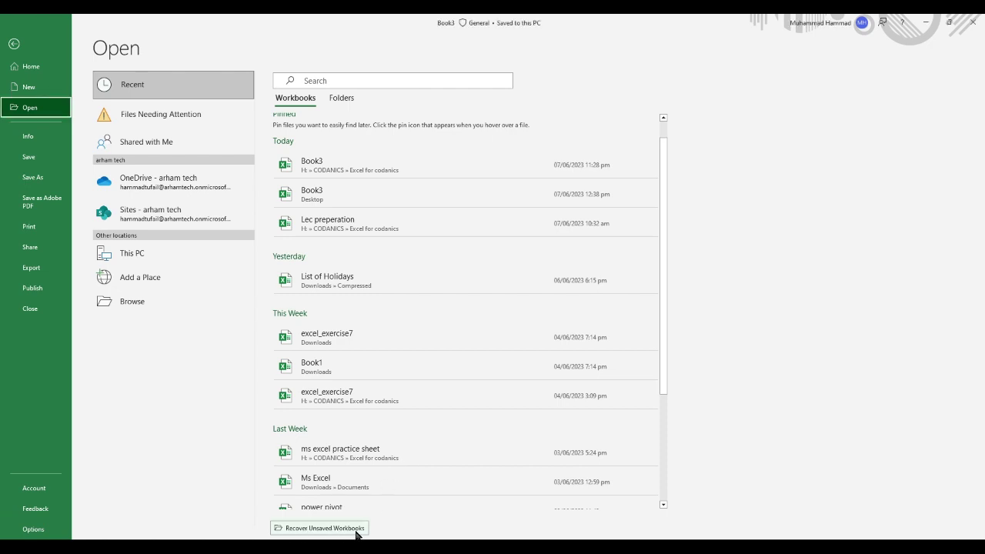
click(356, 533)
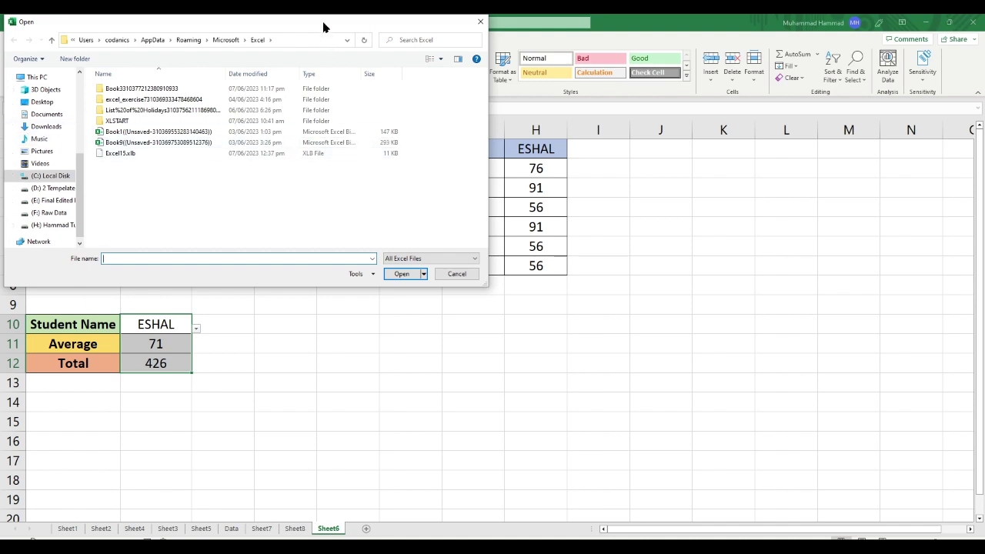
drag(326, 25, 435, 91)
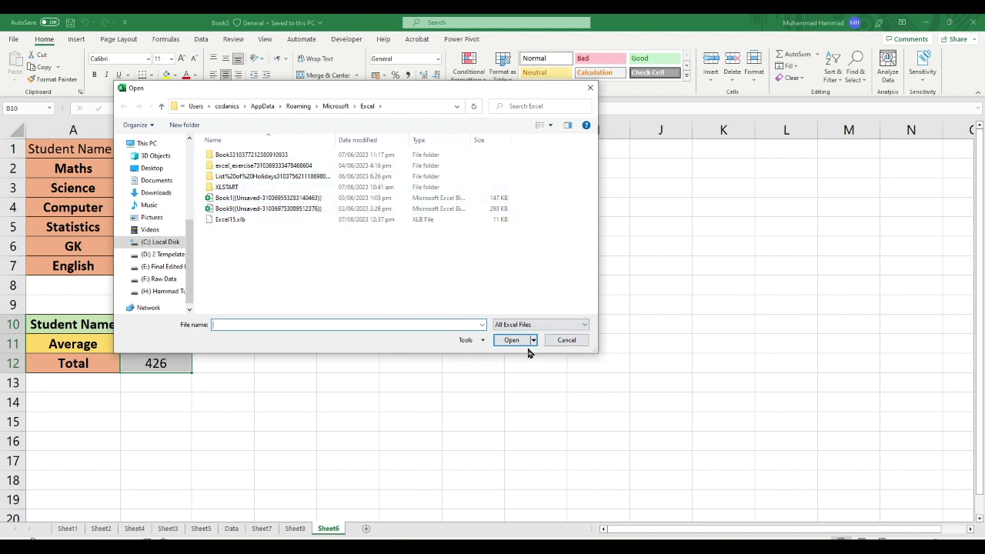
click(561, 340)
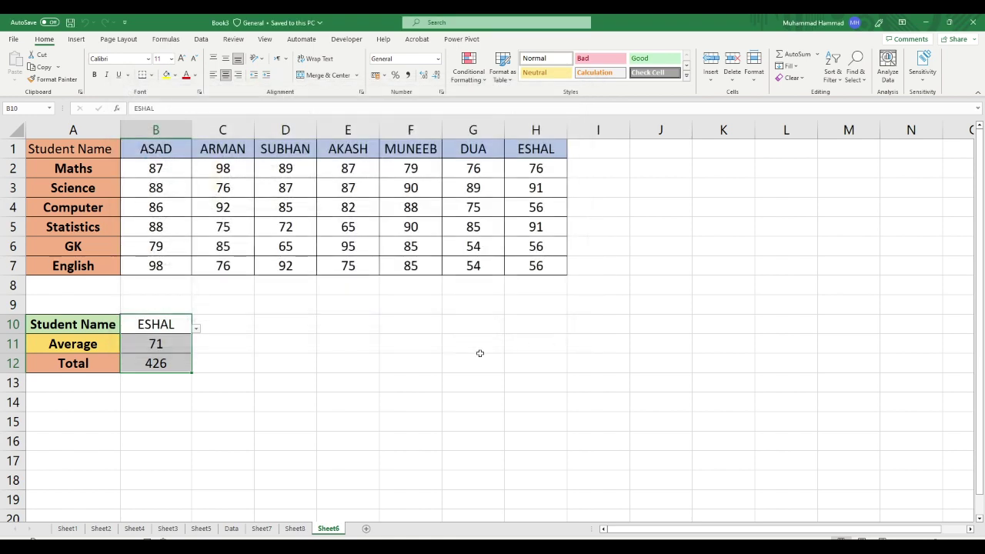
click(13, 40)
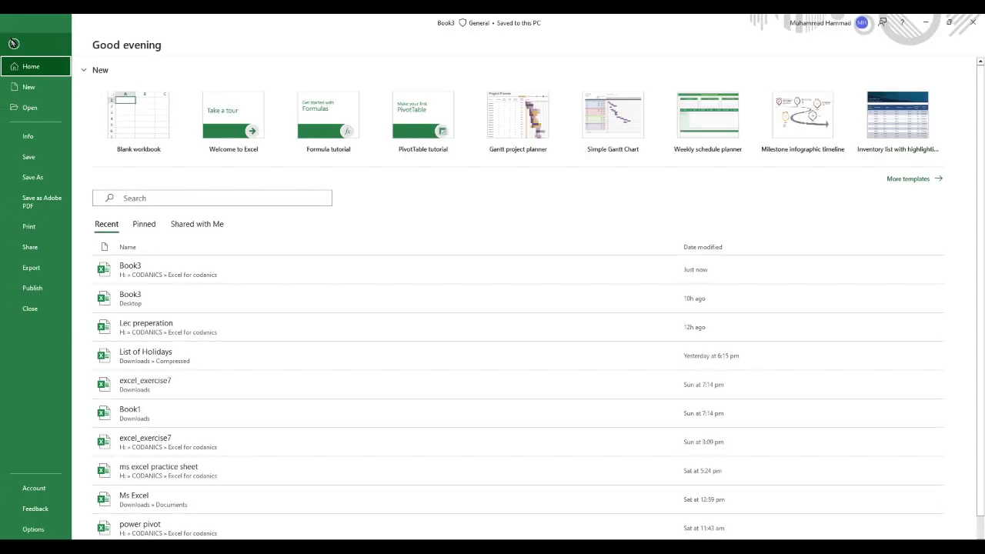
click(42, 138)
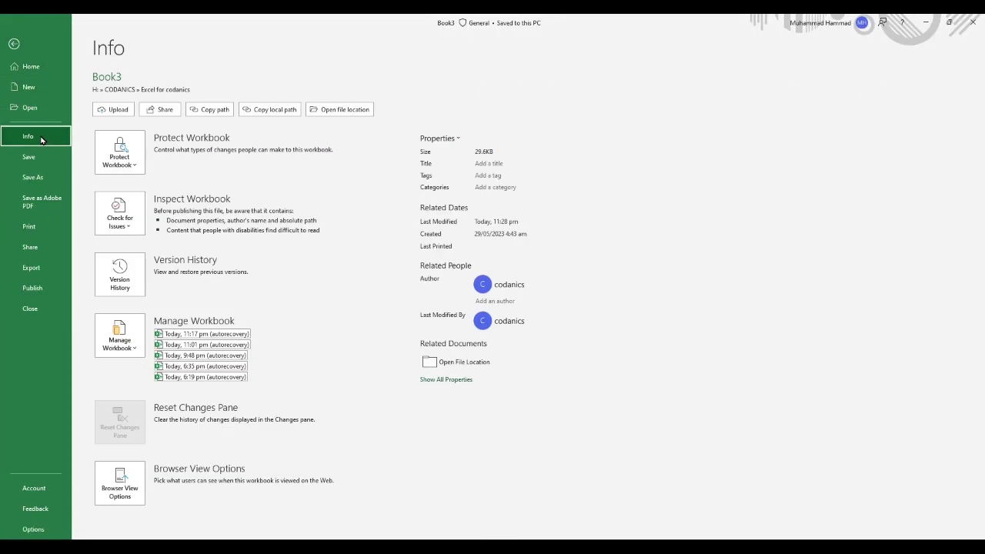
click(114, 350)
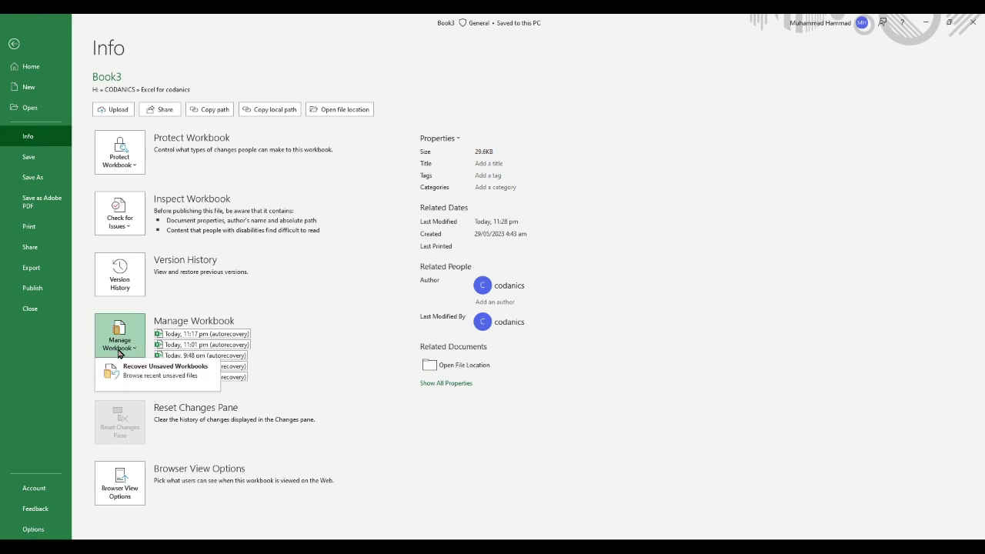
click(174, 378)
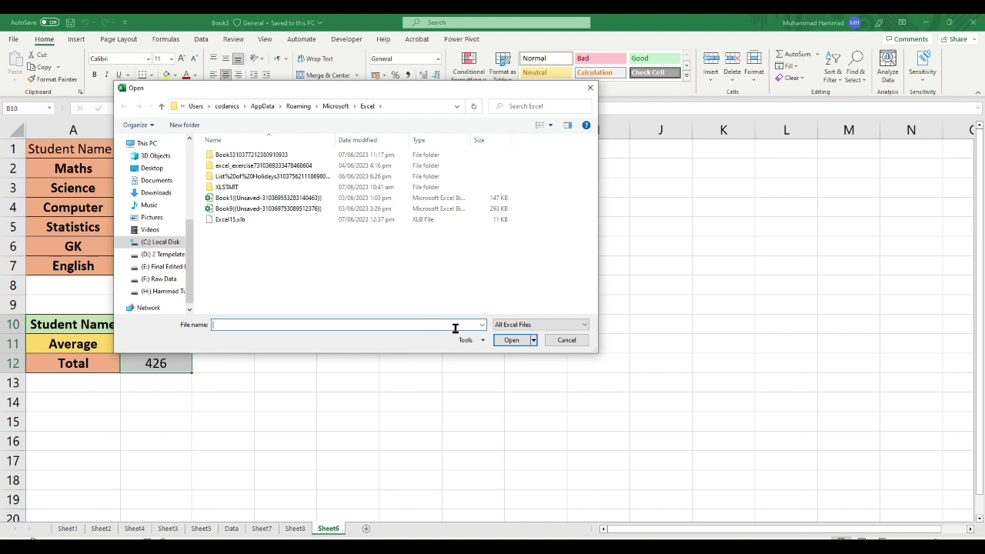
click(566, 340)
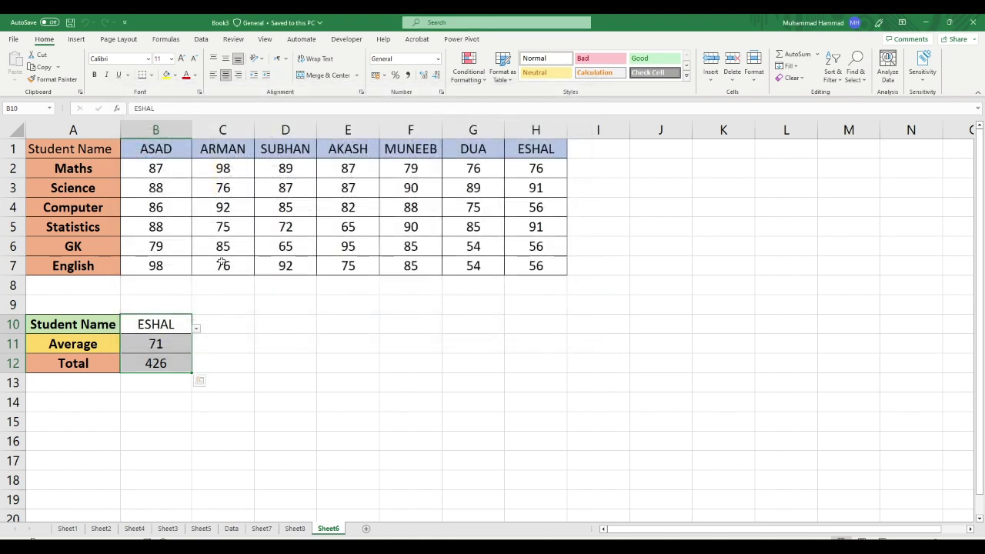